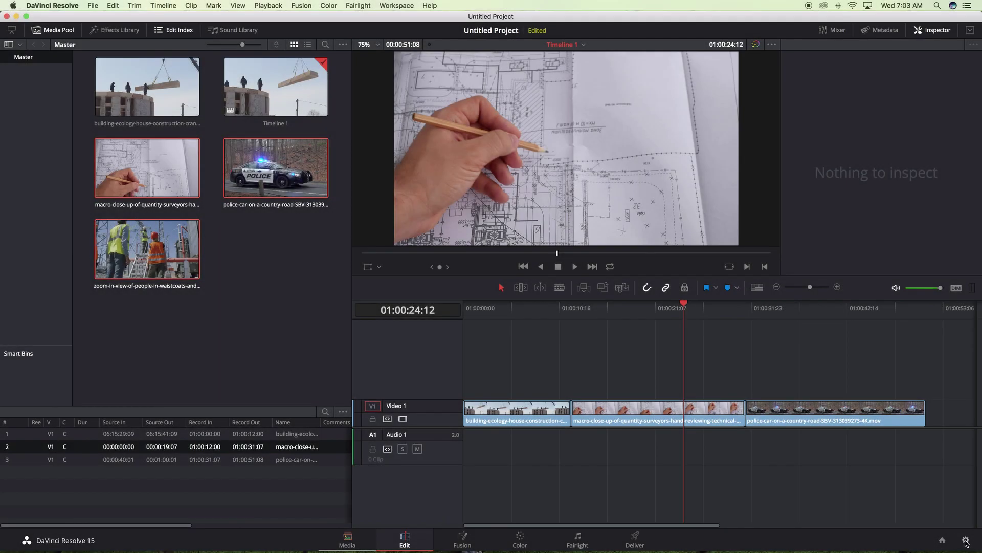
In Project Settings, set both Optimized Media Format and Render Cache Format to DNxHR SQ
left_click(966, 540)
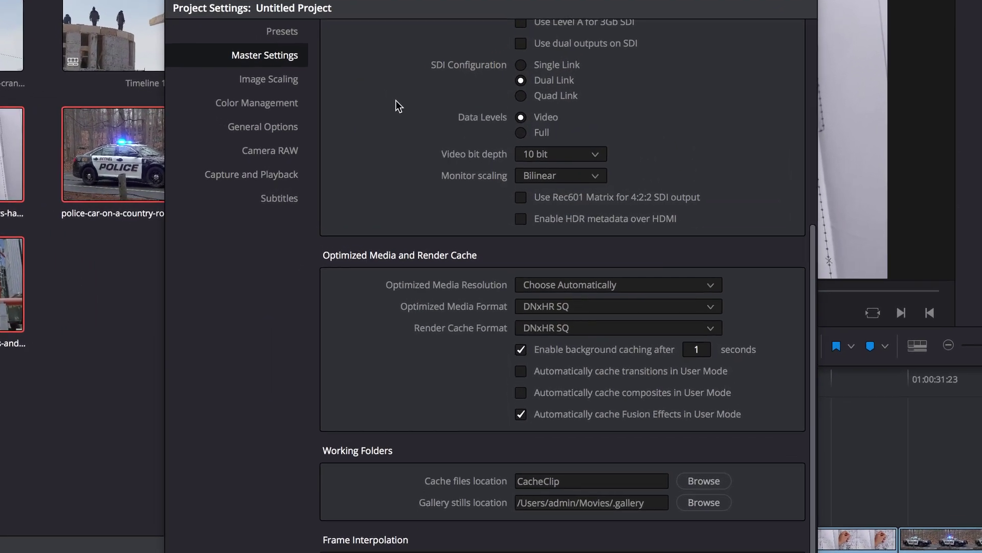
scroll(432, 134, "up", 3)
scroll(379, 85, "up", 5)
scroll(379, 84, "down", 5)
scroll(380, 85, "down", 3)
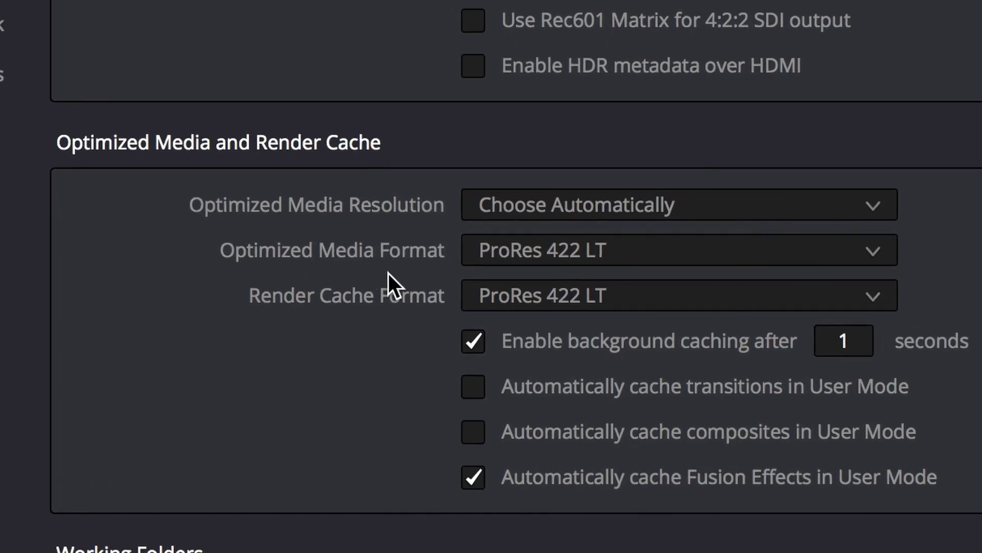
left_click(517, 253)
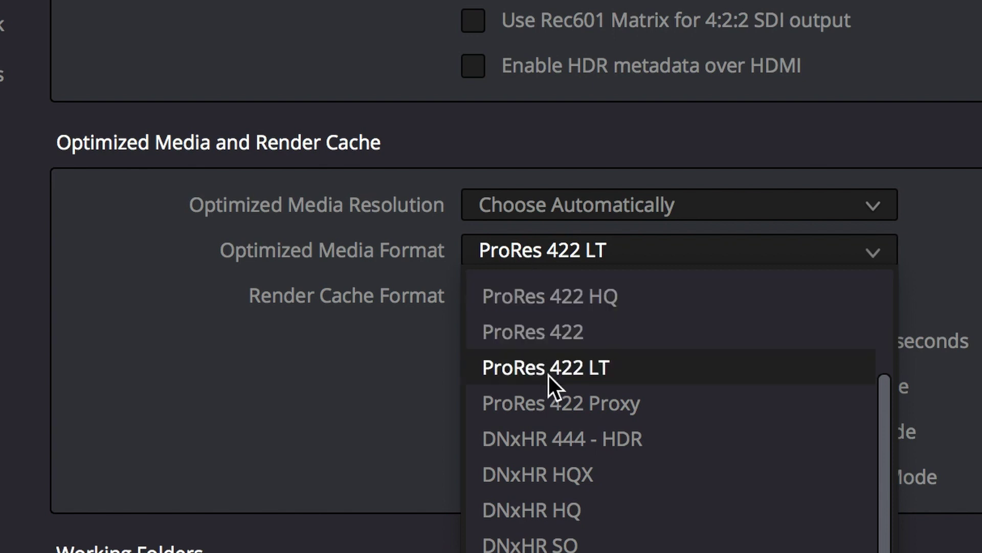
scroll(572, 432, "down", 1)
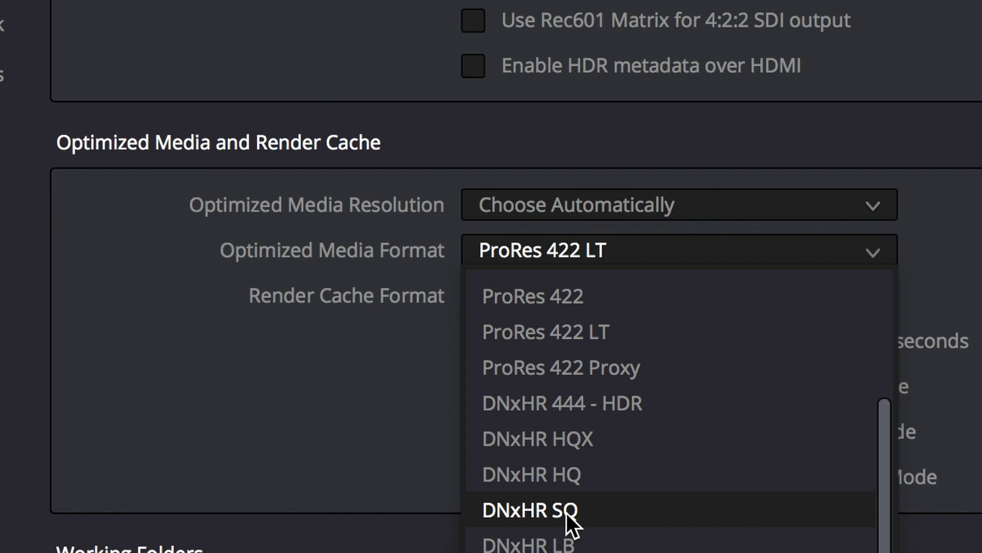
left_click(567, 513)
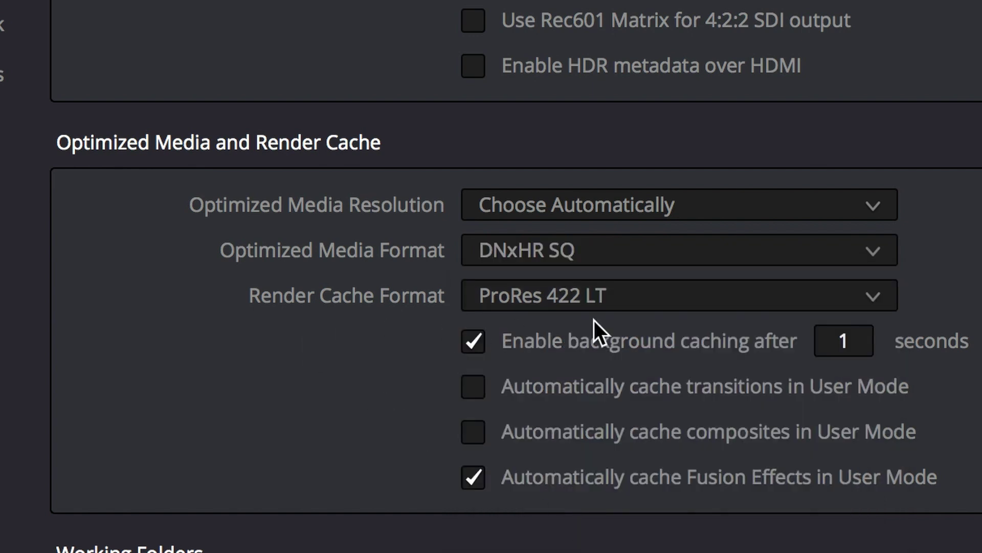
left_click(624, 299)
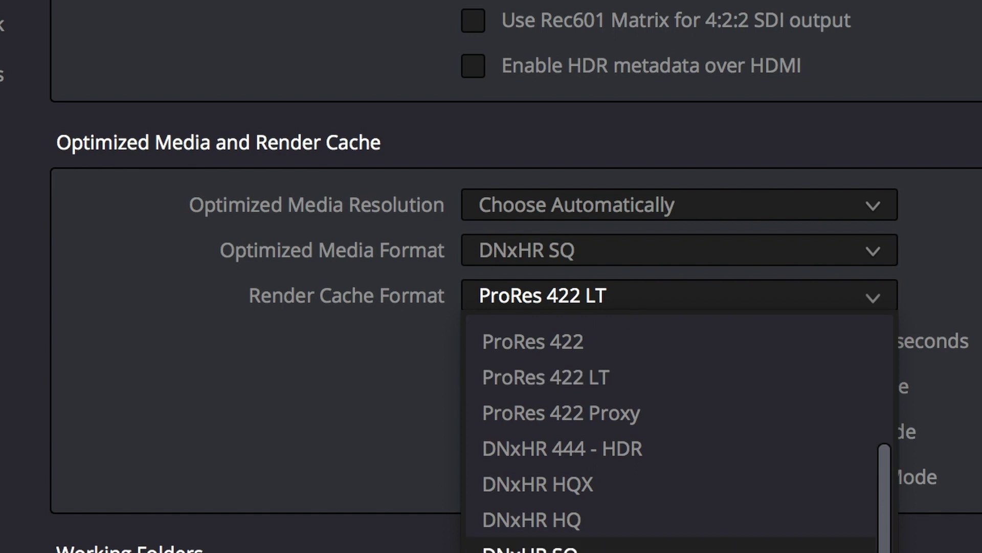
left_click(530, 547)
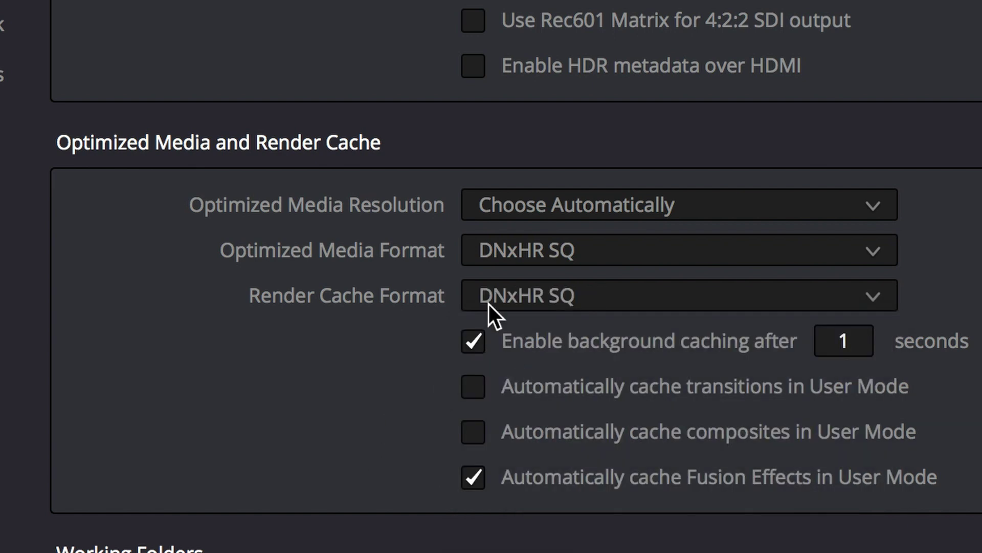
Switch the optimized media format to ProRes 422 LT and reselect the render cache format
left_click(509, 249)
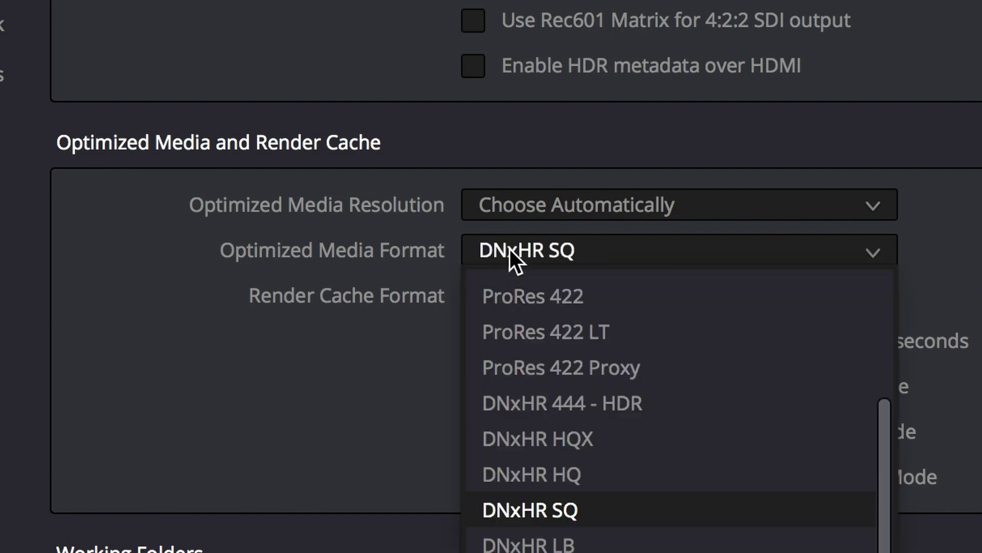
left_click(508, 340)
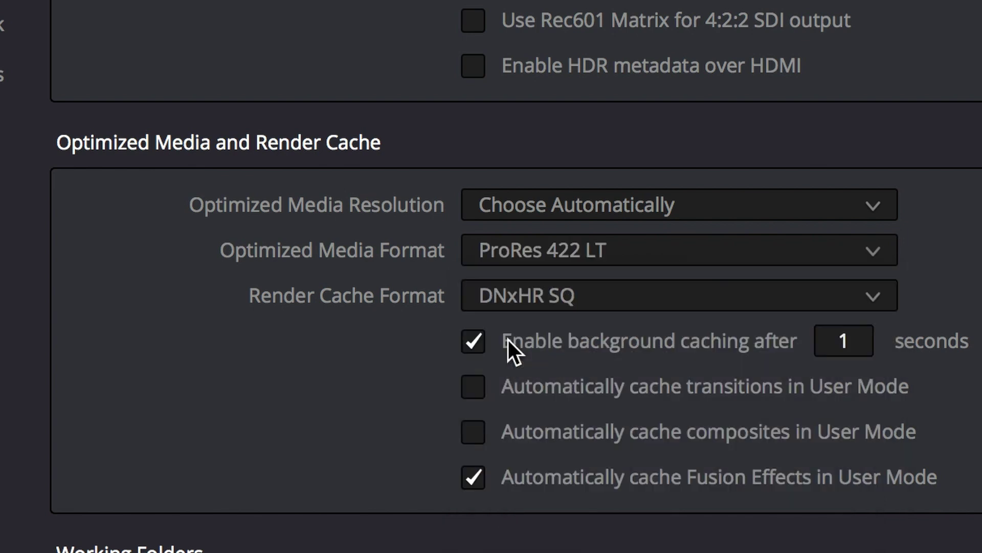
left_click(524, 294)
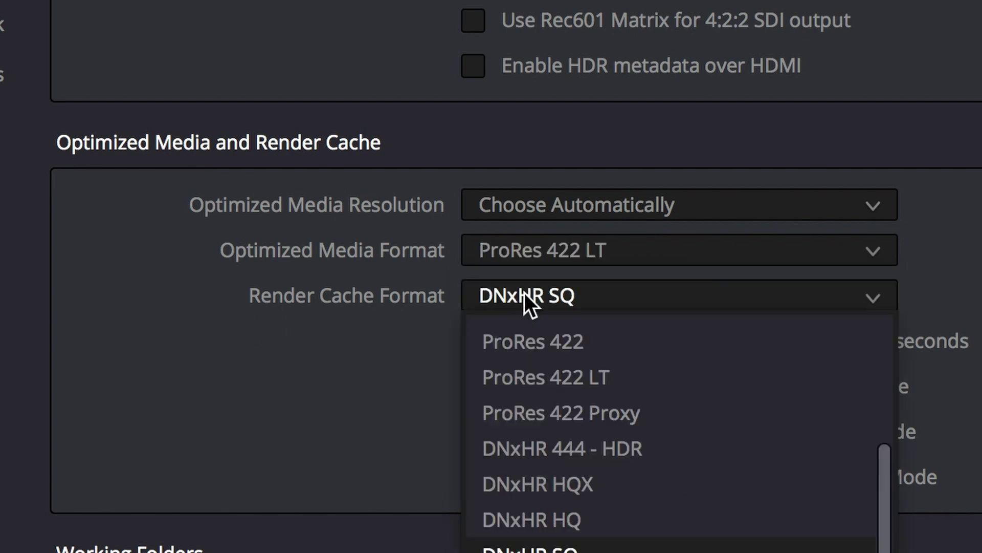
left_click(523, 382)
Set the background caching delay to 1 second and save the project settings
type("5")
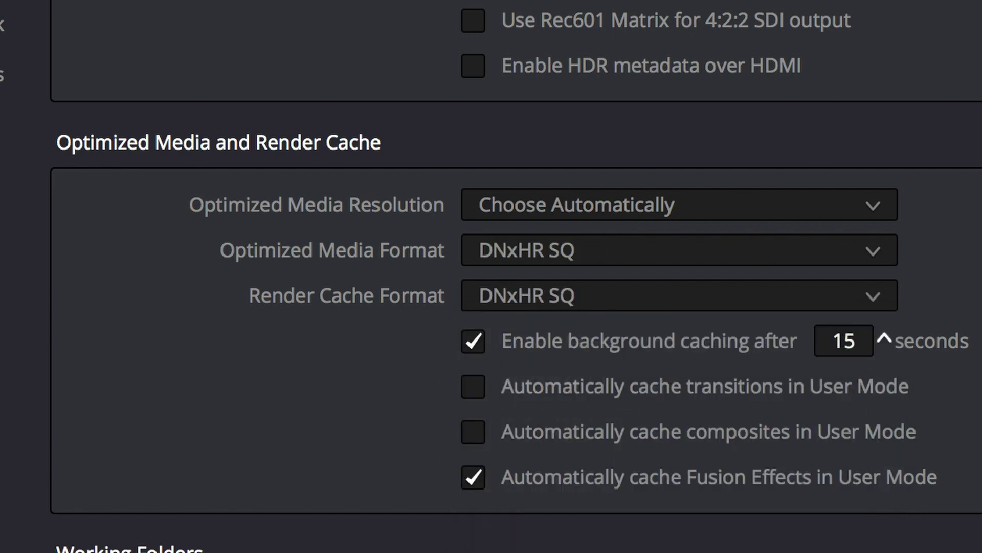
left_click_drag(884, 338, 597, 366)
left_click_drag(852, 342, 884, 342)
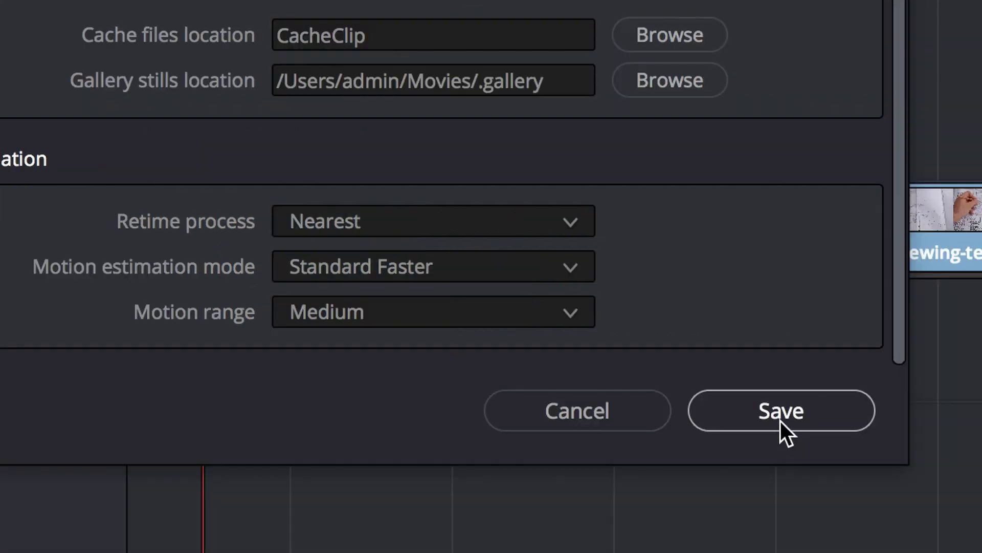
left_click(779, 417)
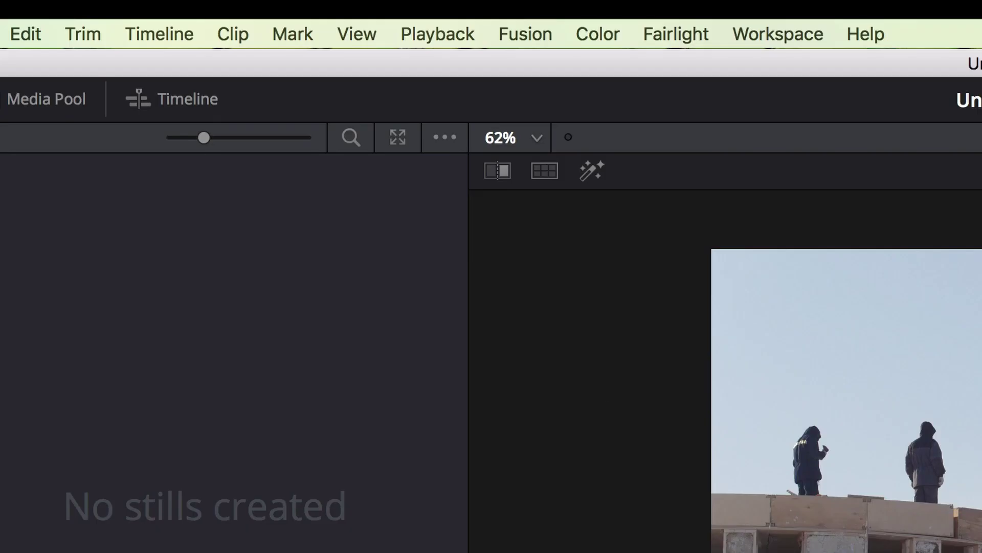
Enable Playback > Use Optimized Media If Available and set Render Cache to User
left_click(442, 31)
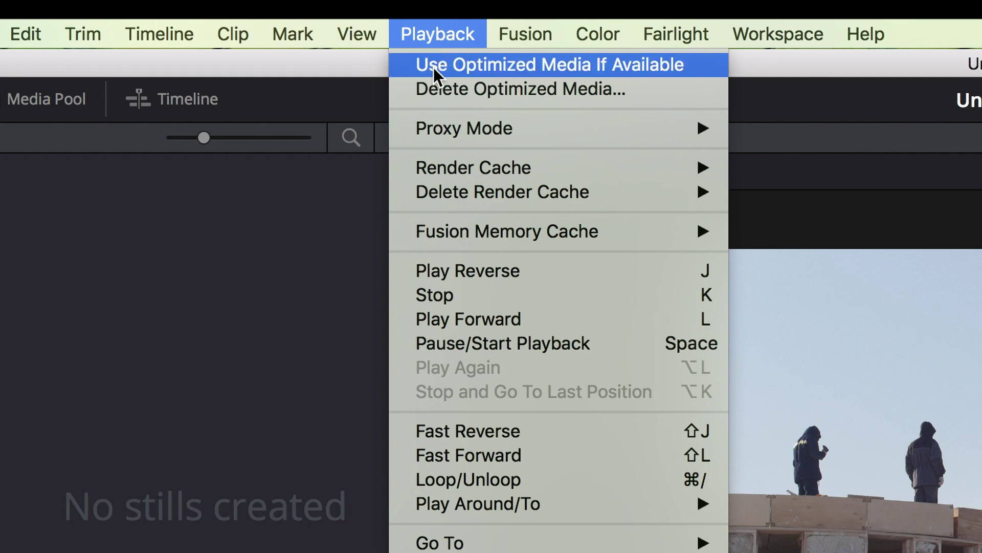
left_click(403, 64)
left_click(429, 35)
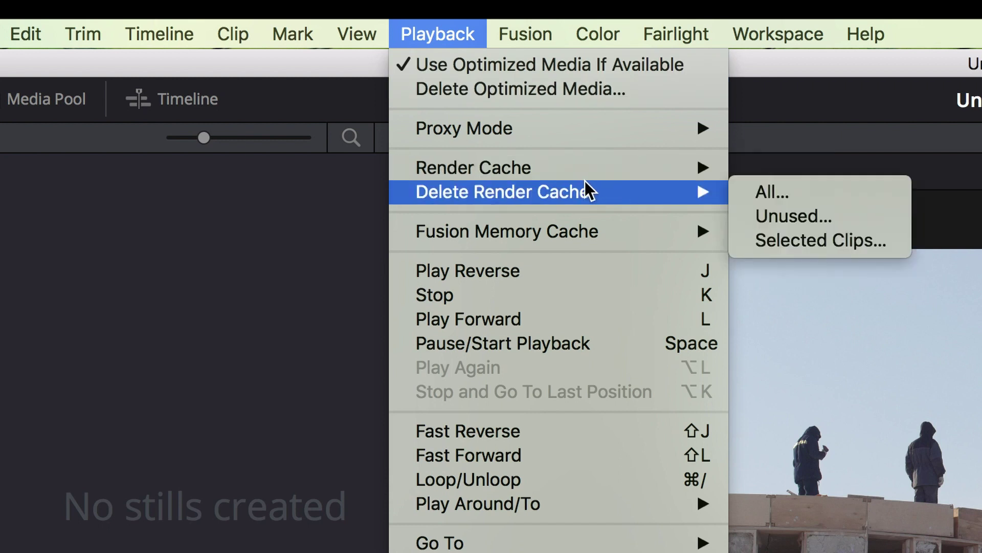
mouse_move(566, 176)
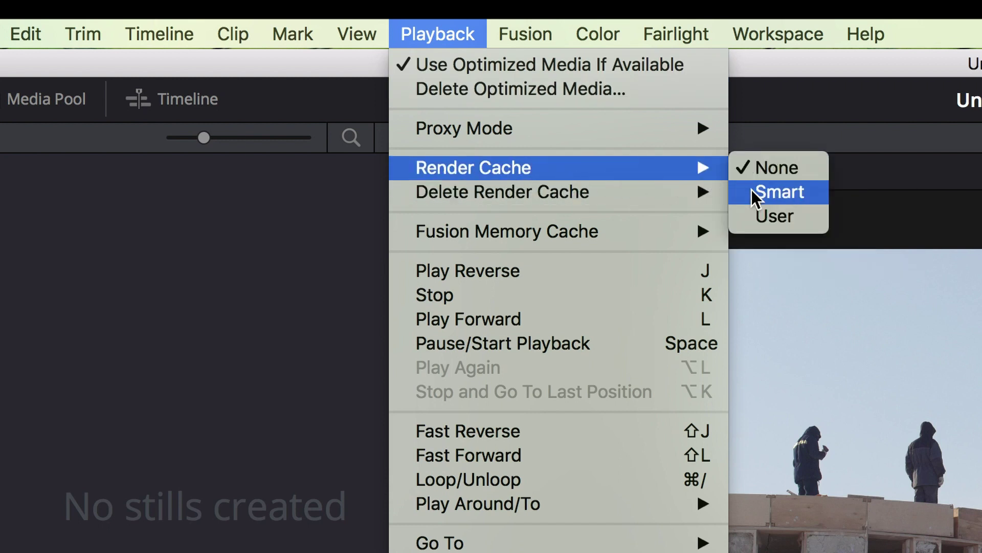
left_click(753, 218)
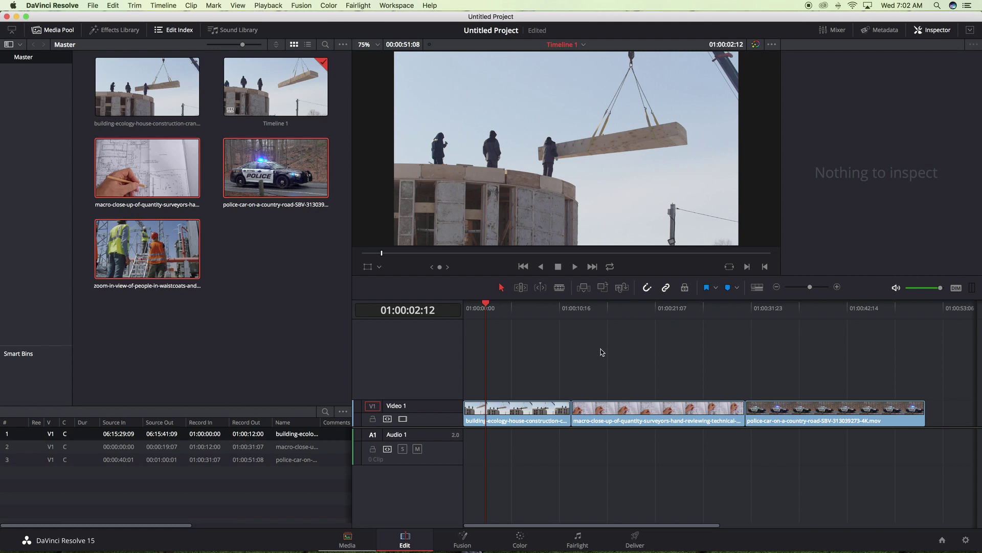
Generate optimized media for the macro blueprint close-up clip, then play the timeline
key("space")
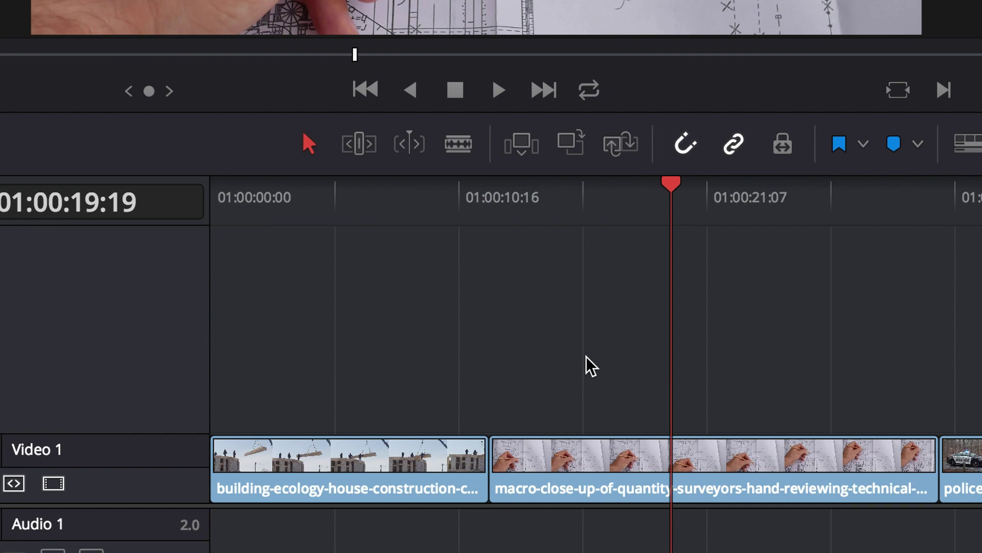
left_click_drag(588, 360, 702, 504)
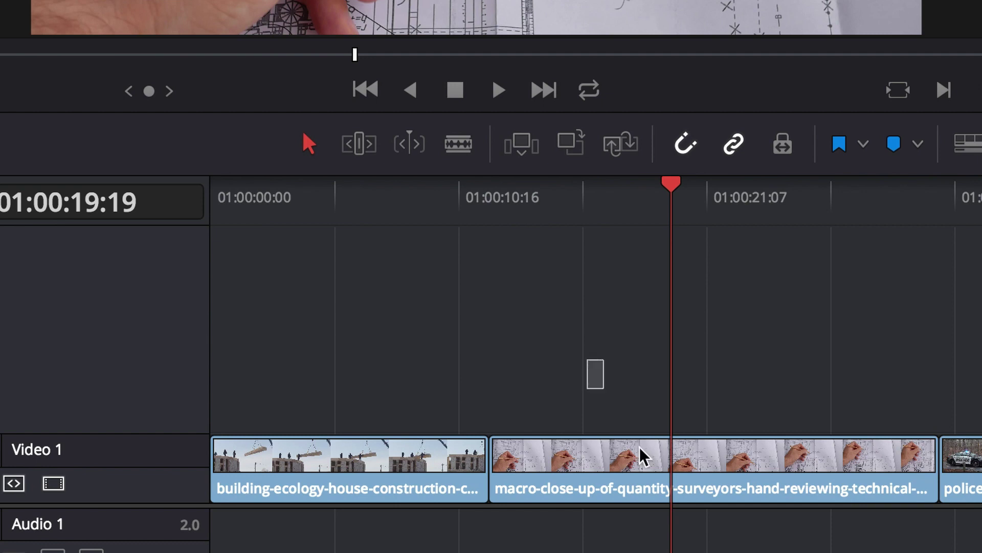
right_click(705, 465)
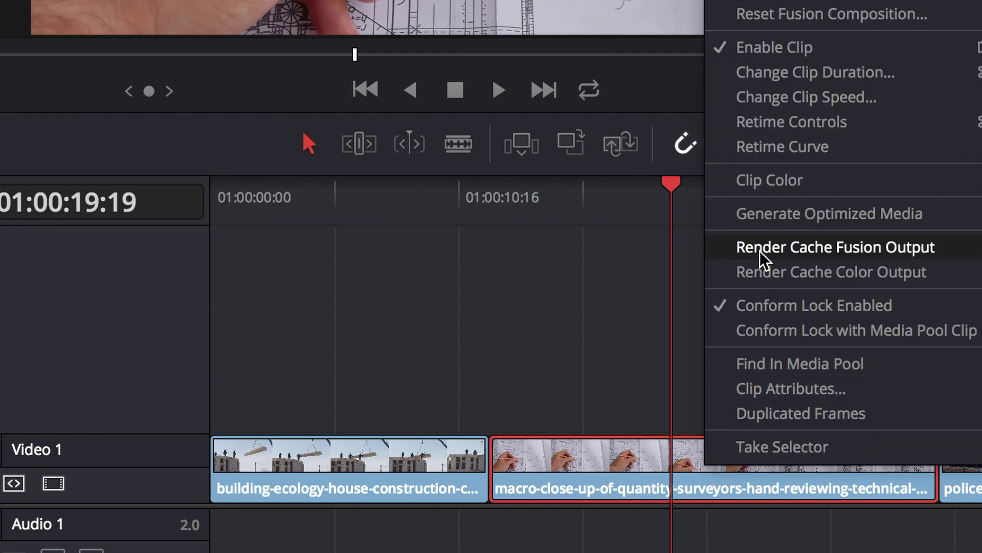
left_click(737, 215)
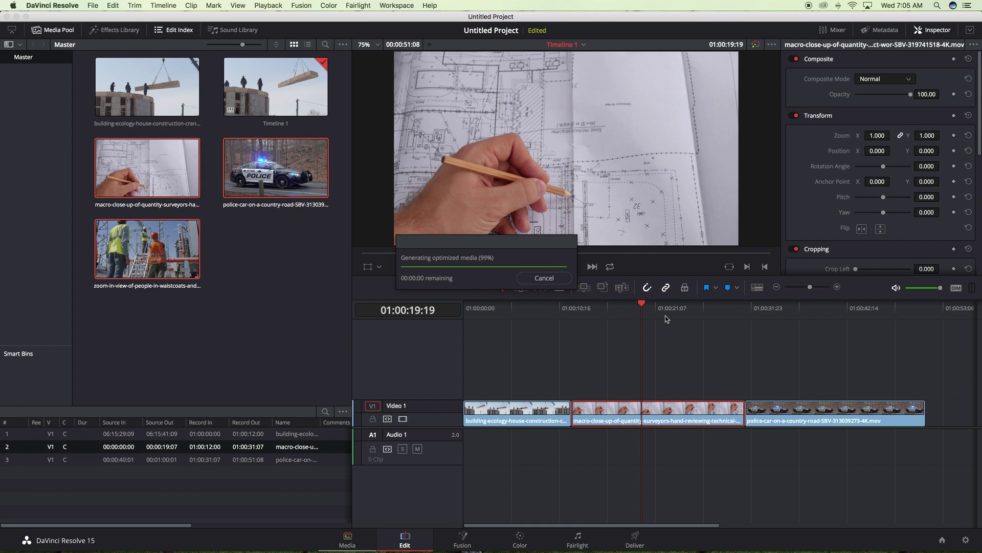
key("/")
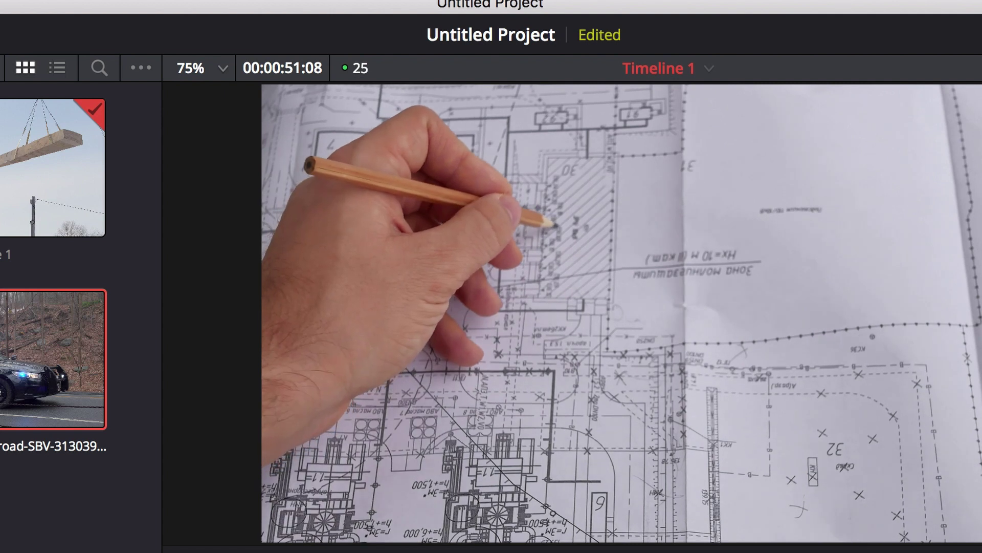
On the Color page, add serial node 02 and warm its gain toward orange
key("space")
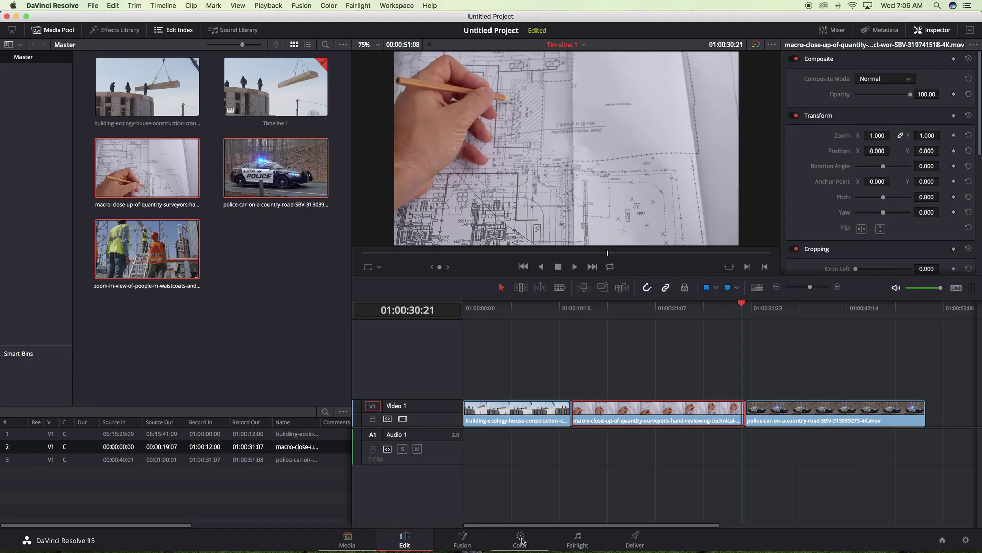
left_click(520, 539)
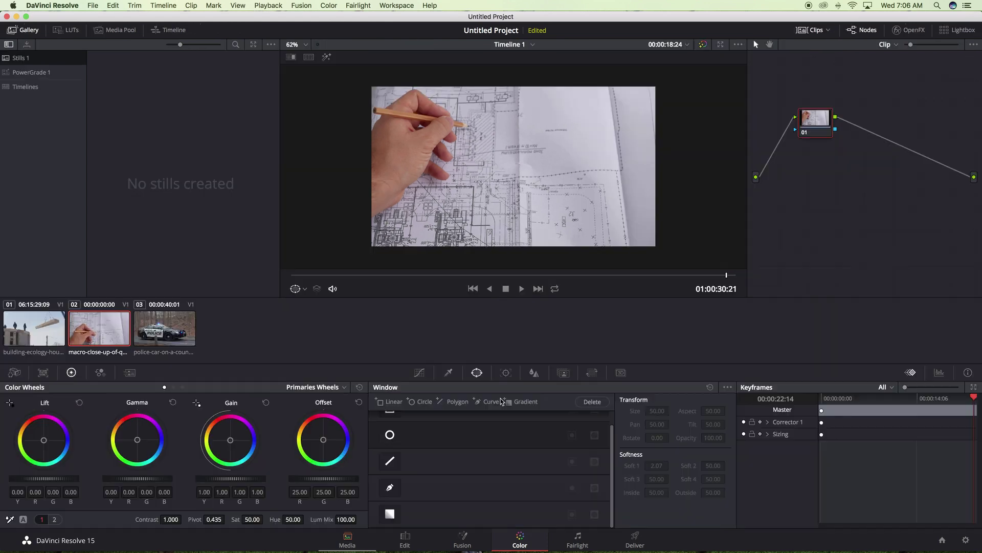
scroll(606, 179, "down", 1)
scroll(606, 179, "up", 2)
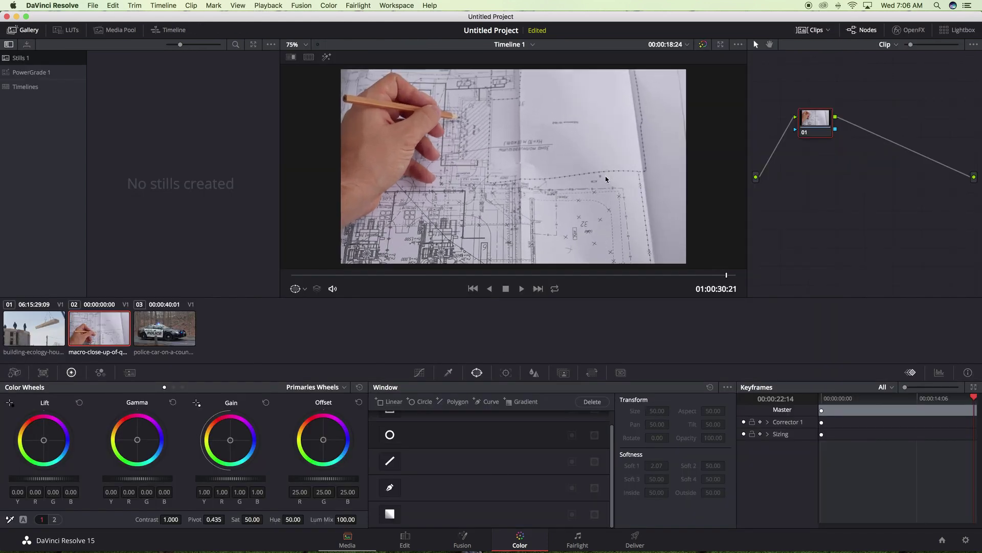
key("alt+s")
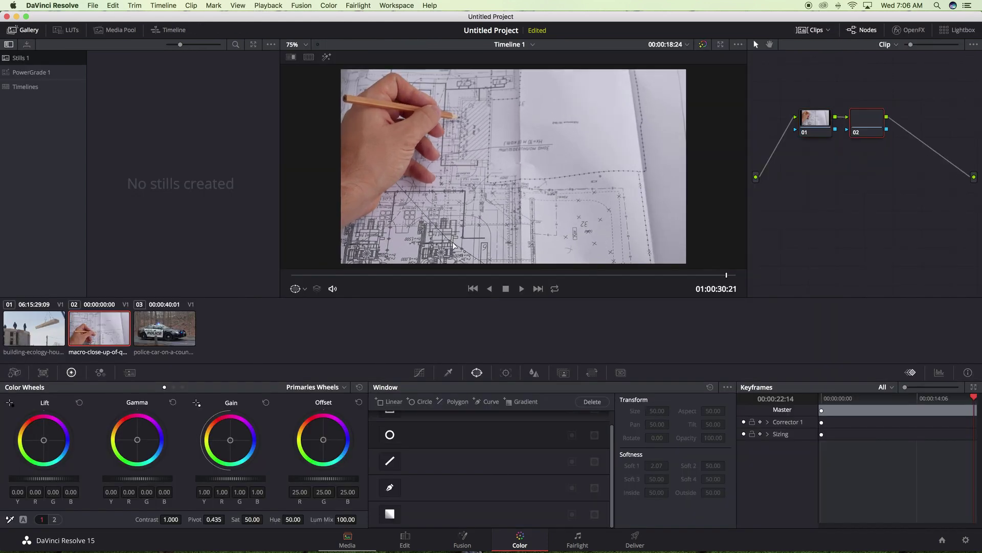
left_click_drag(228, 447, 227, 438)
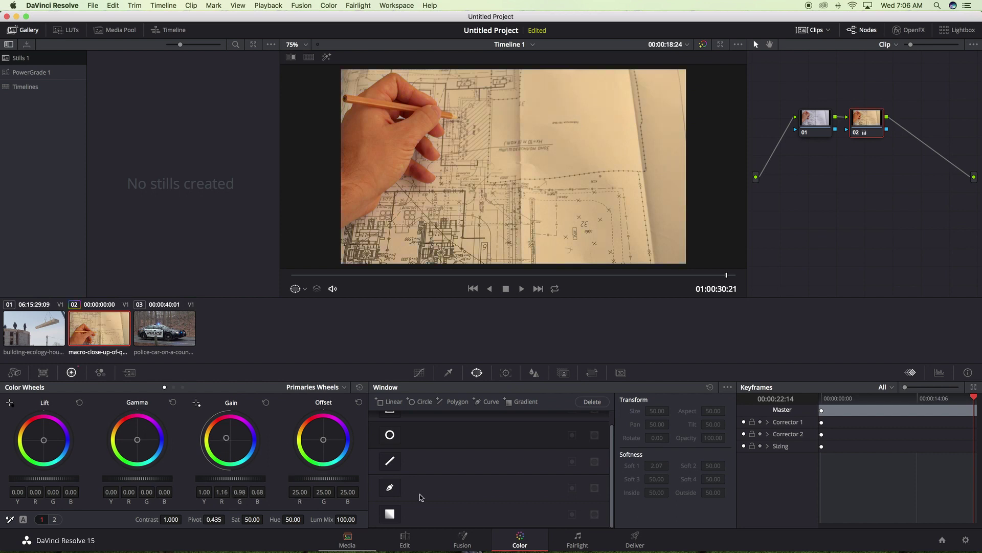
Add node 03 with a wide, softly feathered circle window and reduced saturation
key("alt+s")
left_click(390, 435)
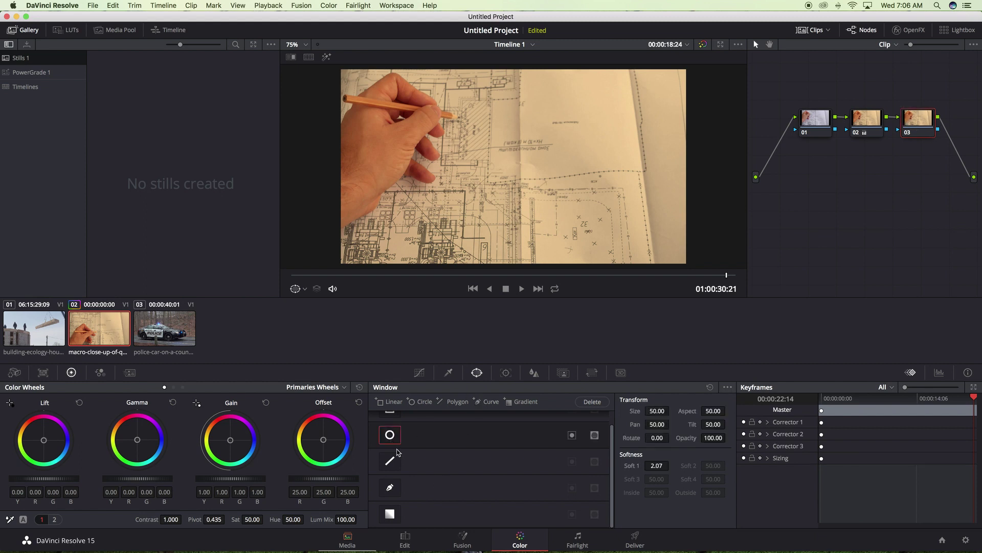
left_click_drag(568, 166, 680, 167)
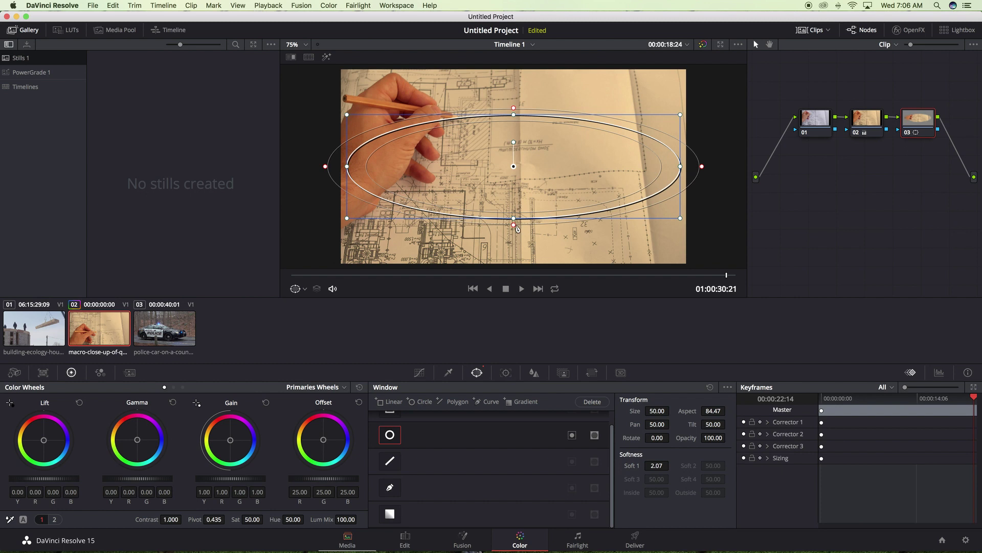
left_click_drag(513, 225, 514, 257)
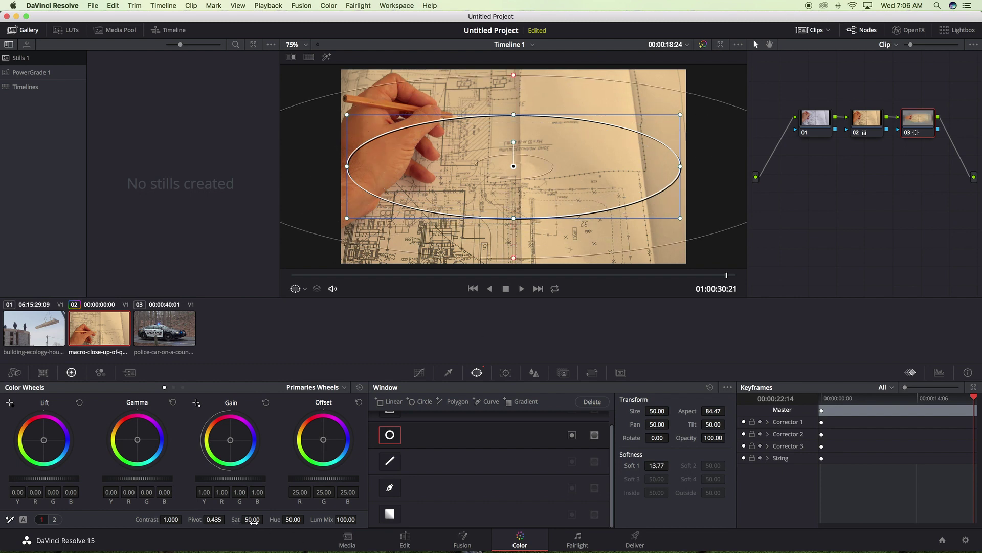
left_click_drag(265, 519, 258, 519)
Add an outside node shifted slightly blue in gain, then a parallel node beside it
right_click(921, 118)
mouse_move(928, 164)
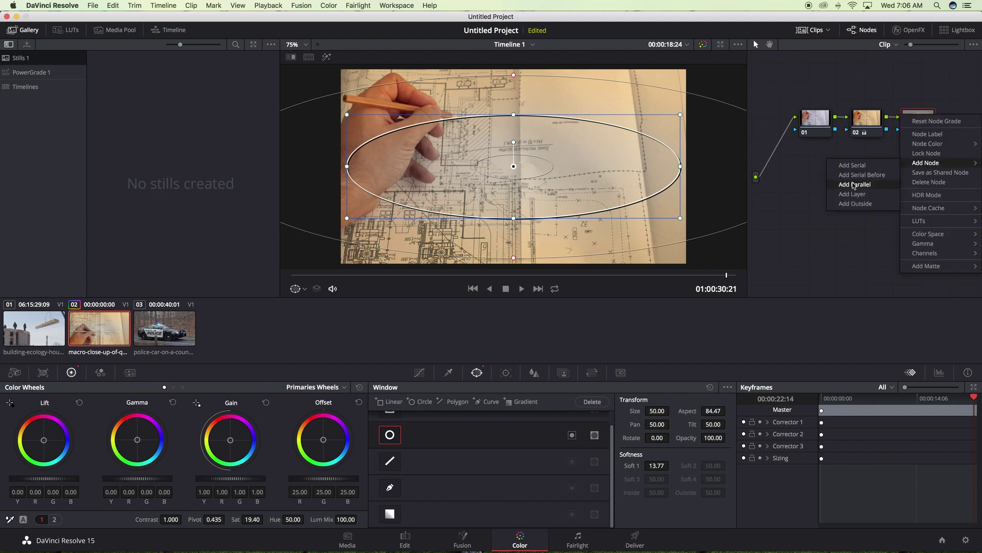
left_click(859, 204)
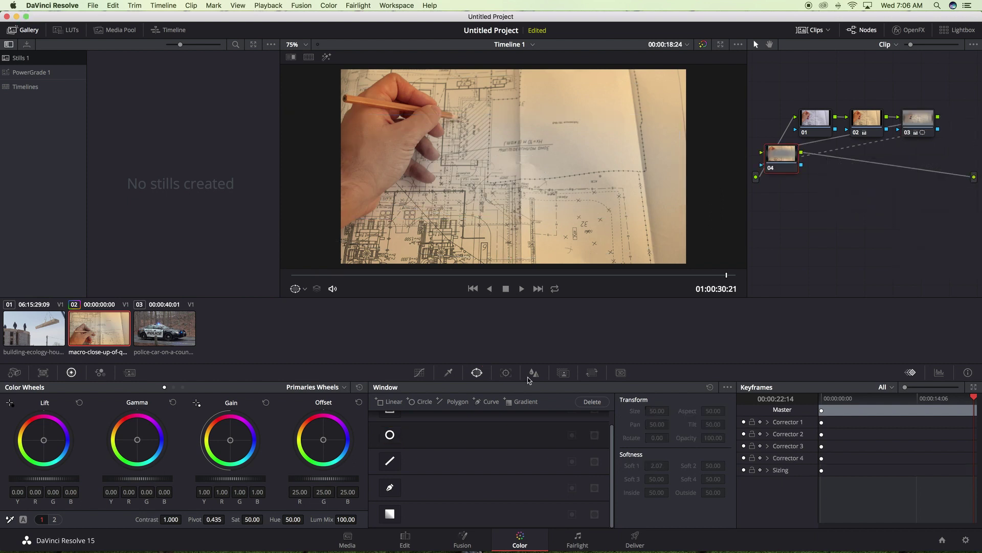
left_click_drag(230, 439, 236, 441)
key("alt+p")
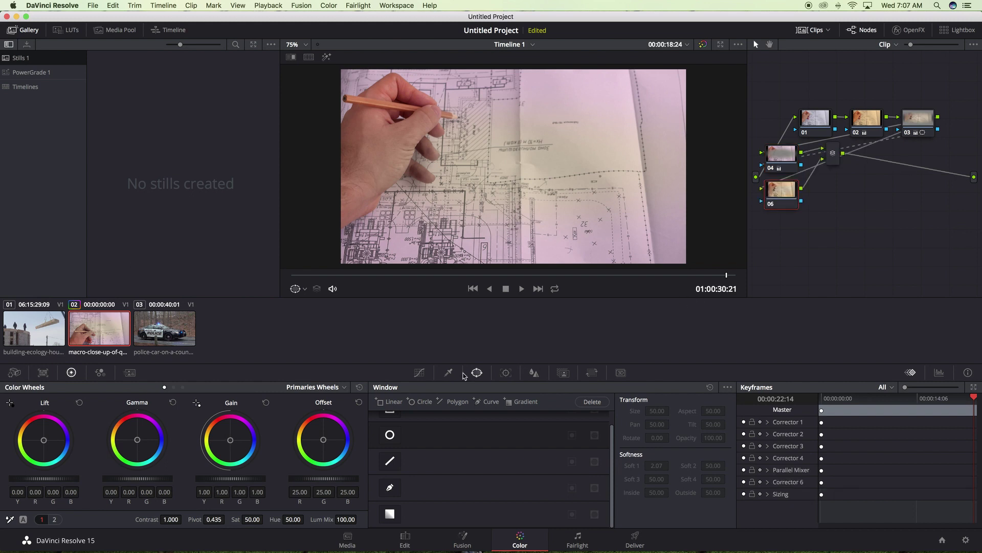
On node 06, qualify a sampled viewer colour and pull the curve's top point down
left_click(448, 373)
left_click(598, 150)
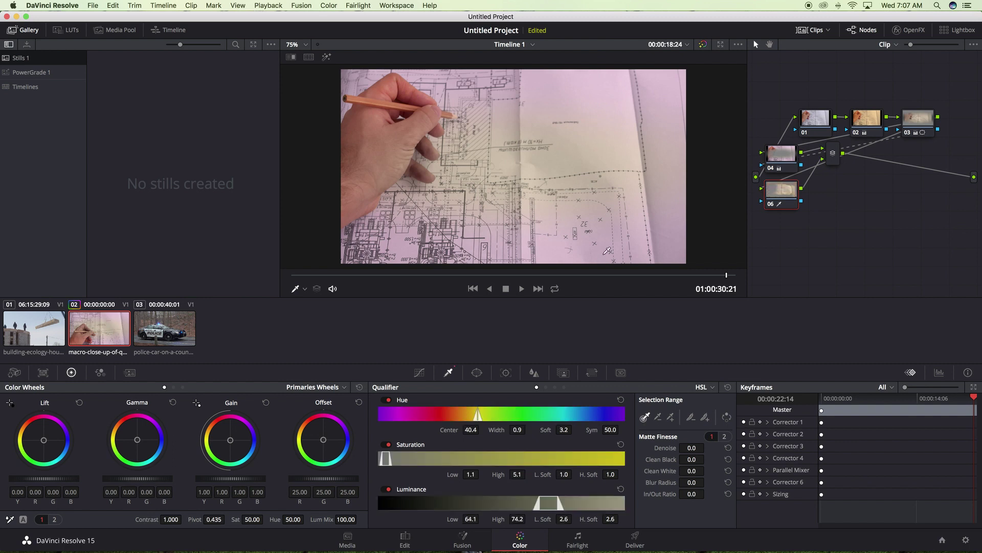
left_click(421, 373)
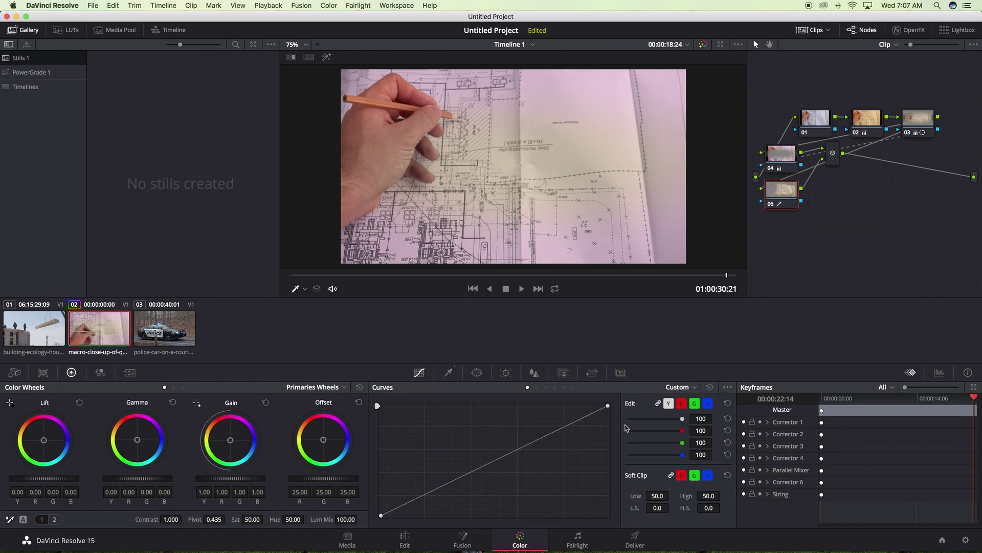
left_click_drag(609, 406, 608, 429)
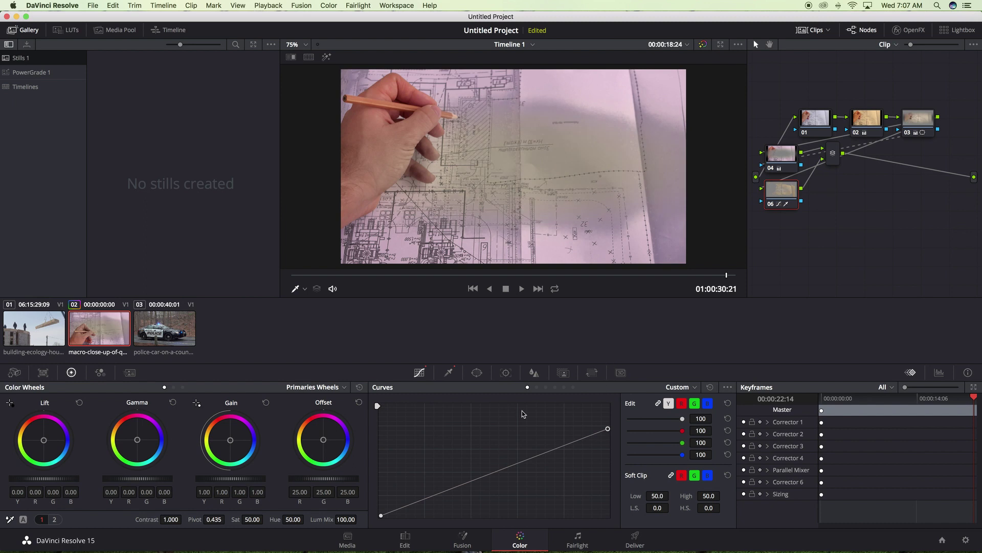
left_click(449, 372)
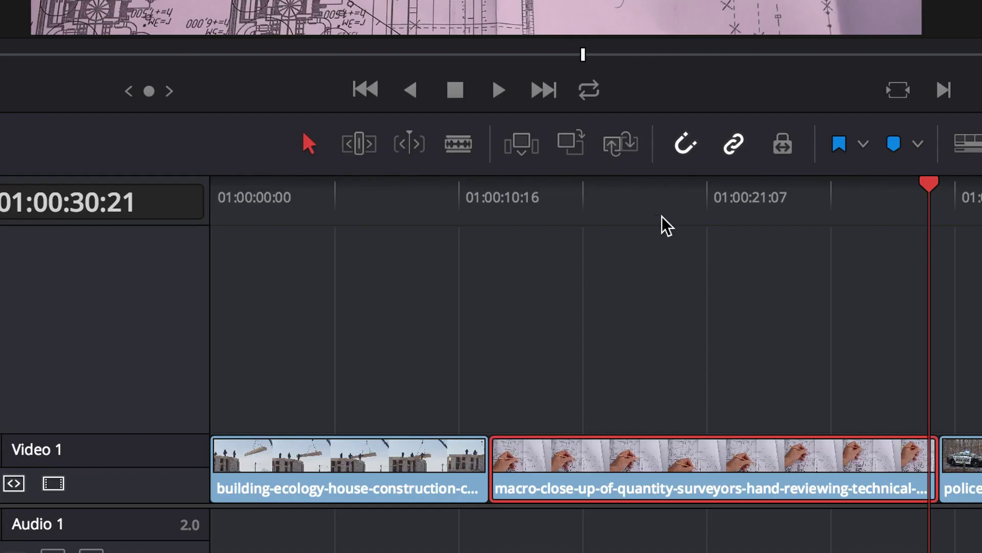
Move the playhead to 01:00:19:02 and set the macro clip to Render Cache Color Output
left_click(655, 197)
right_click(721, 479)
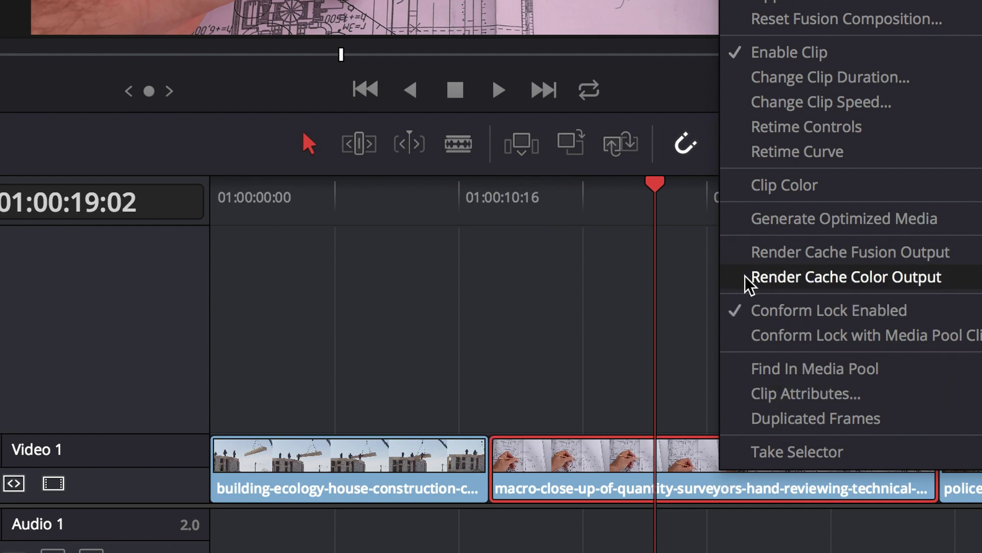
left_click(747, 278)
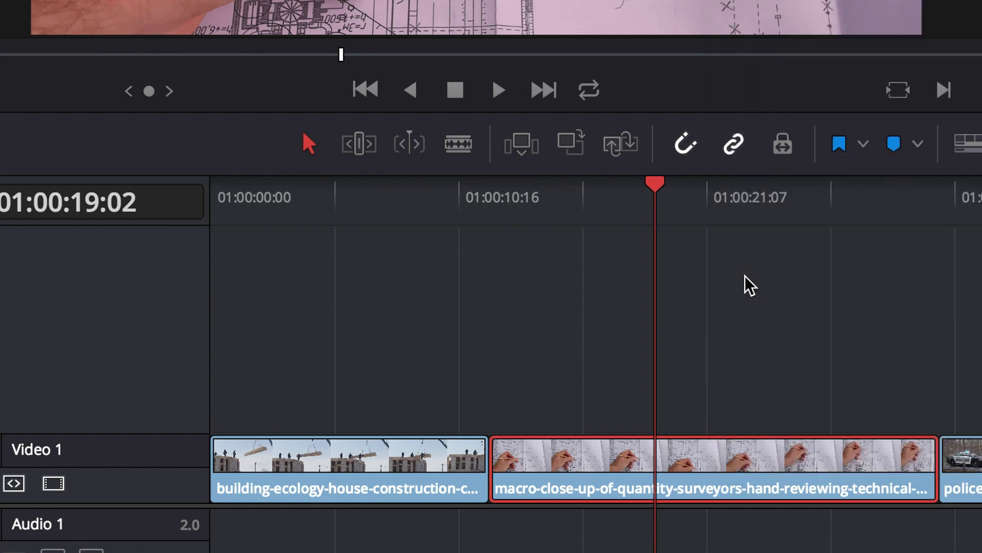